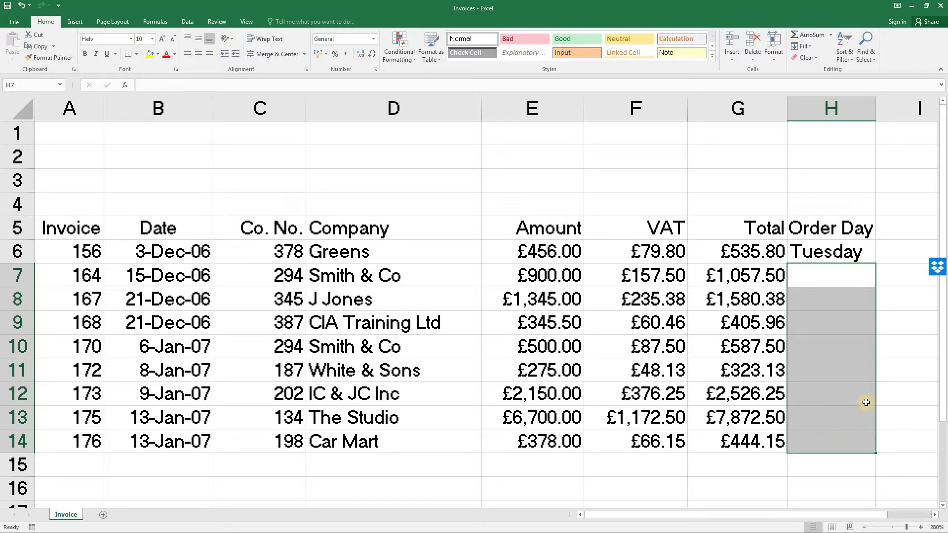
# - Fill the Order Day cells H7:H14 with Monday, Wednesday, Sunday, Monday, Sunday, Thursday, Friday and Monday
pyautogui.click(835, 278)
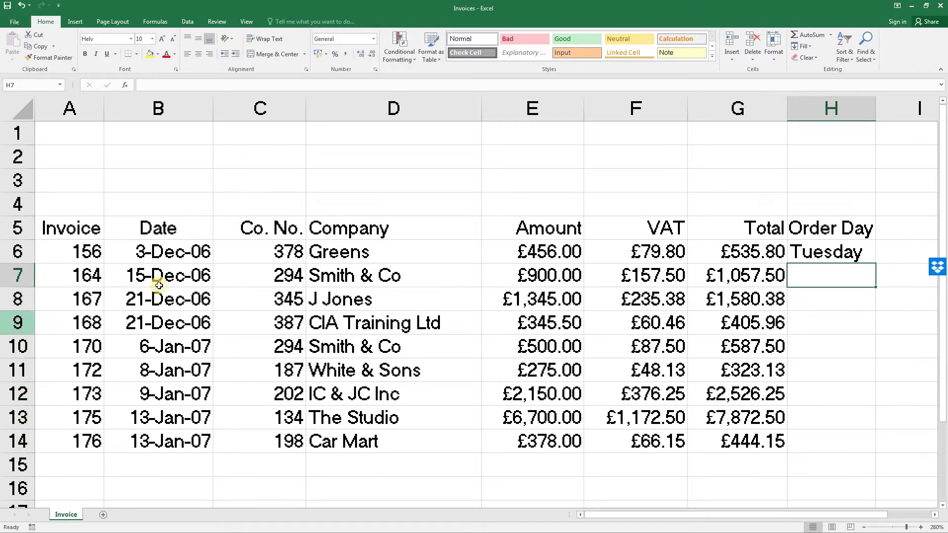
pyautogui.click(185, 276)
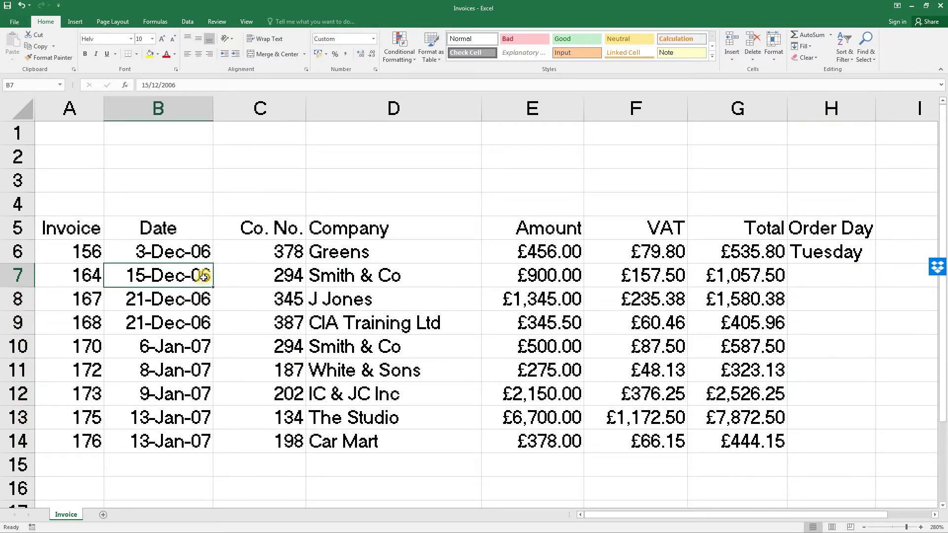
pyautogui.click(846, 280)
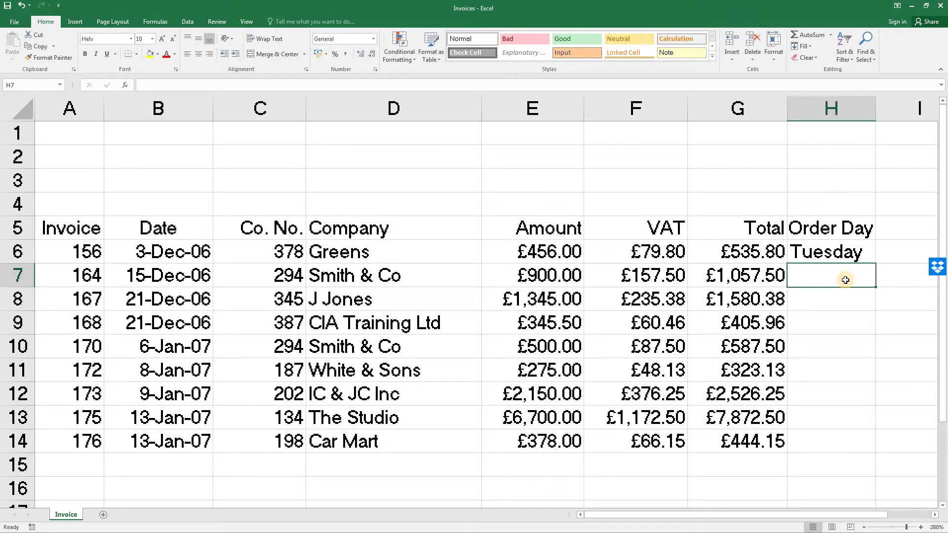
pyautogui.write('Mon')
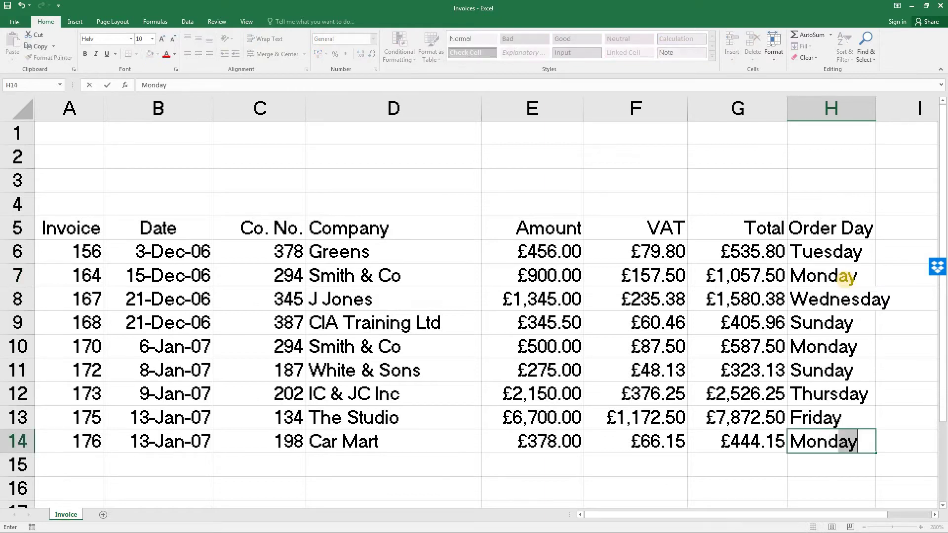
pyautogui.write('day')
pyautogui.press('Return')
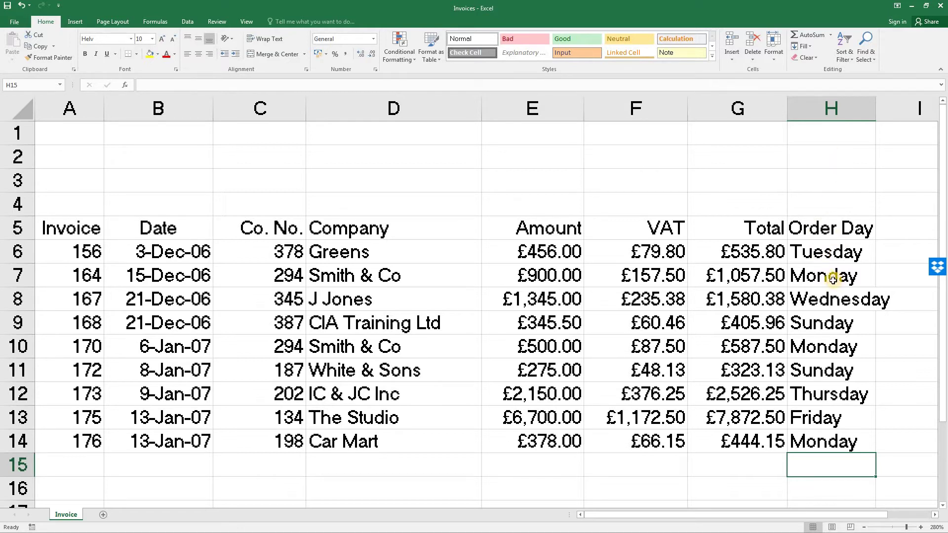
# - Start a custom sort of the invoice list and choose Order Day as the sort column
pyautogui.click(831, 299)
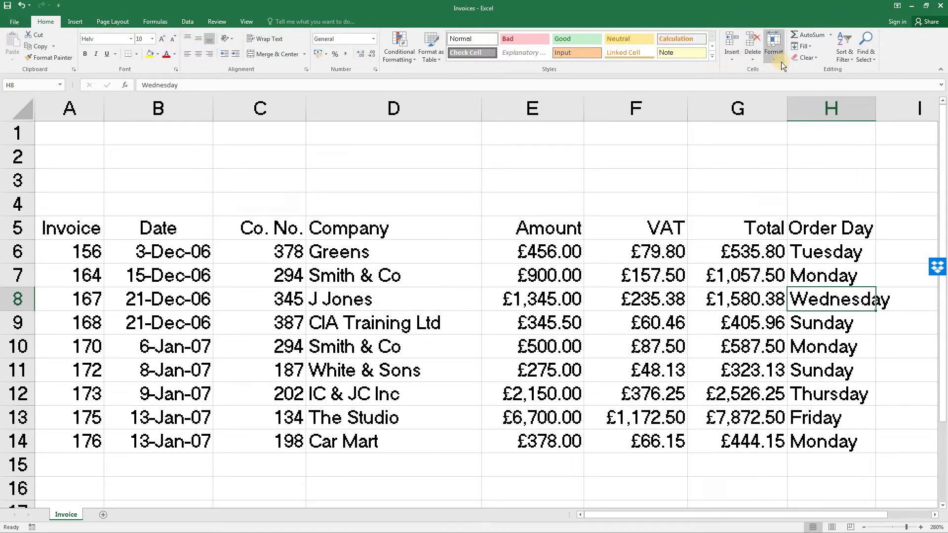
pyautogui.click(841, 59)
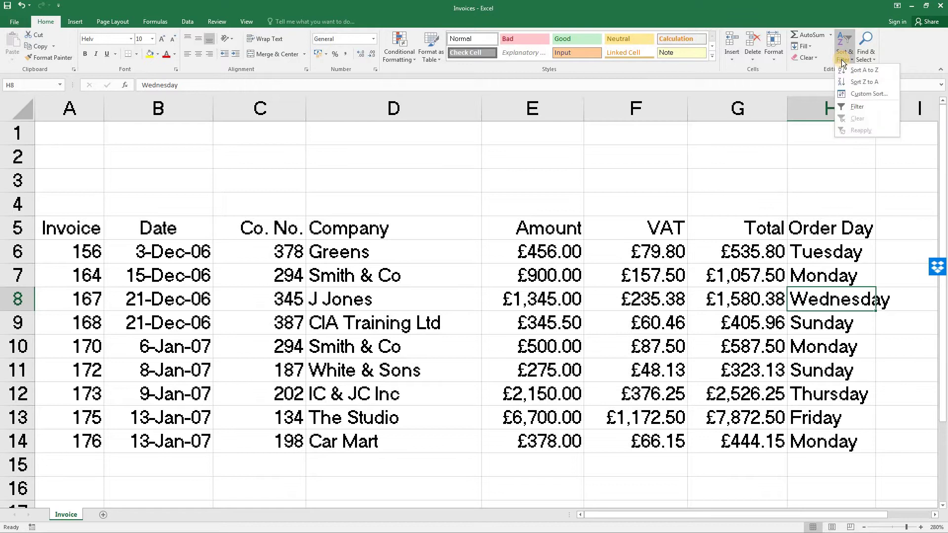
pyautogui.click(858, 94)
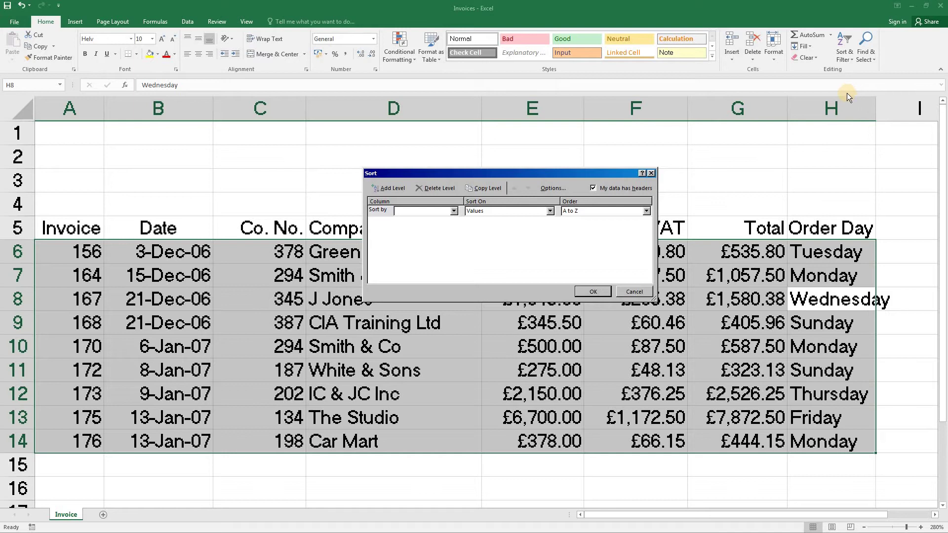
pyautogui.click(455, 212)
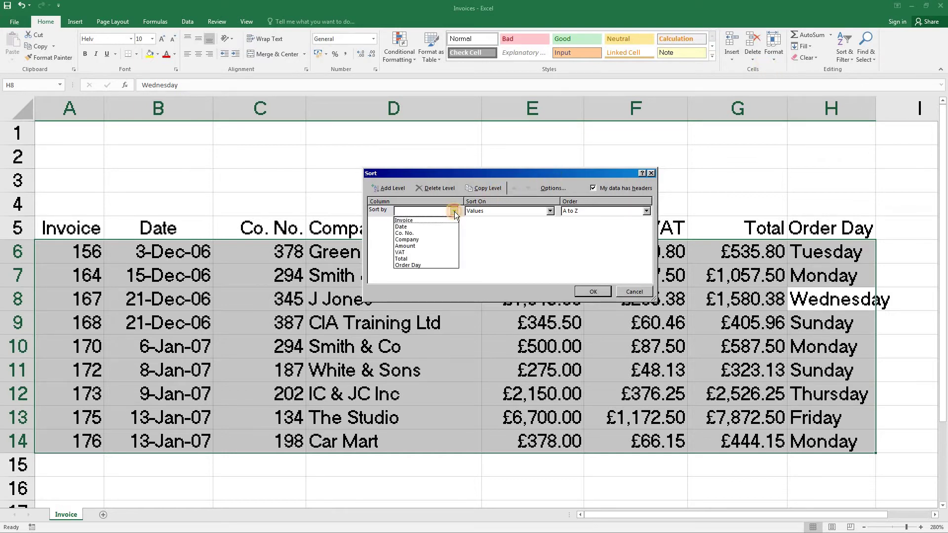
pyautogui.click(444, 266)
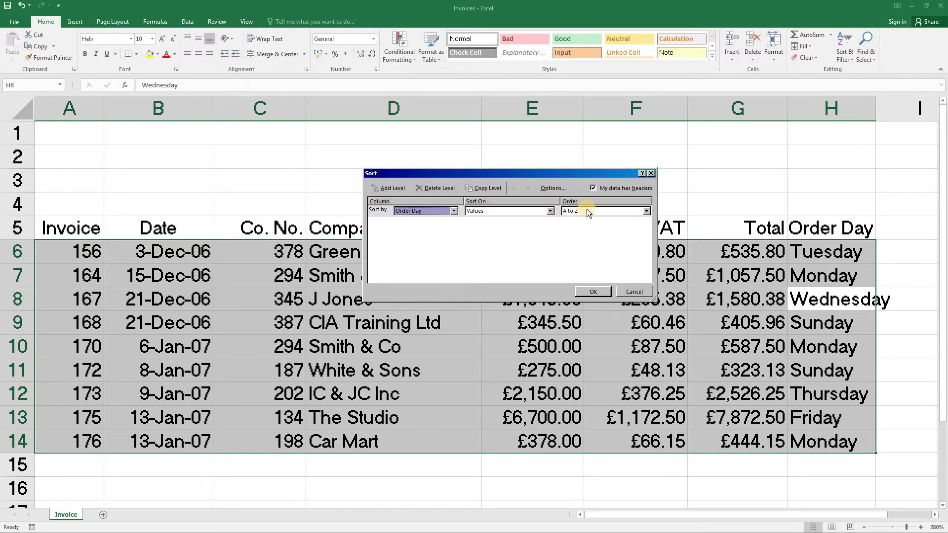
# - Set the sort order to the custom list Monday, Tuesday, Wednesday and apply the sort to the invoices
pyautogui.click(647, 211)
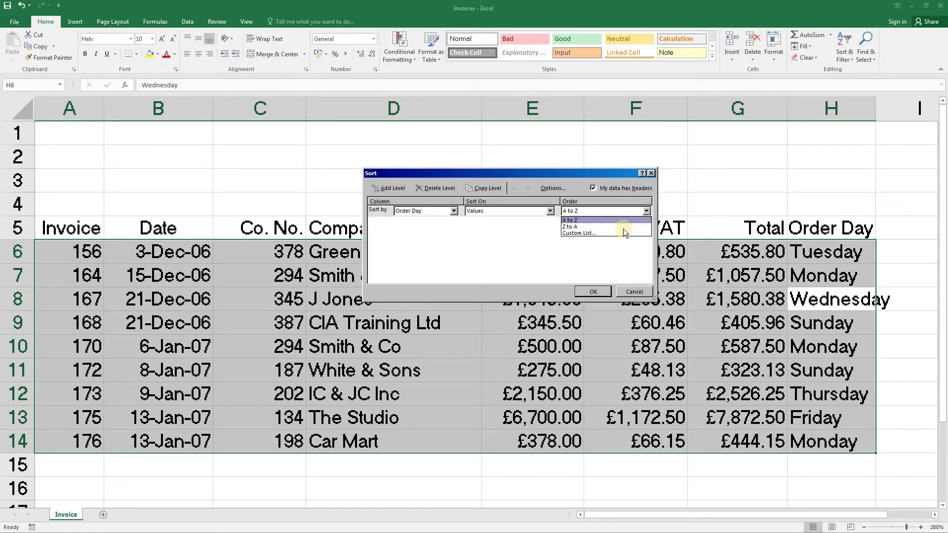
pyautogui.click(617, 235)
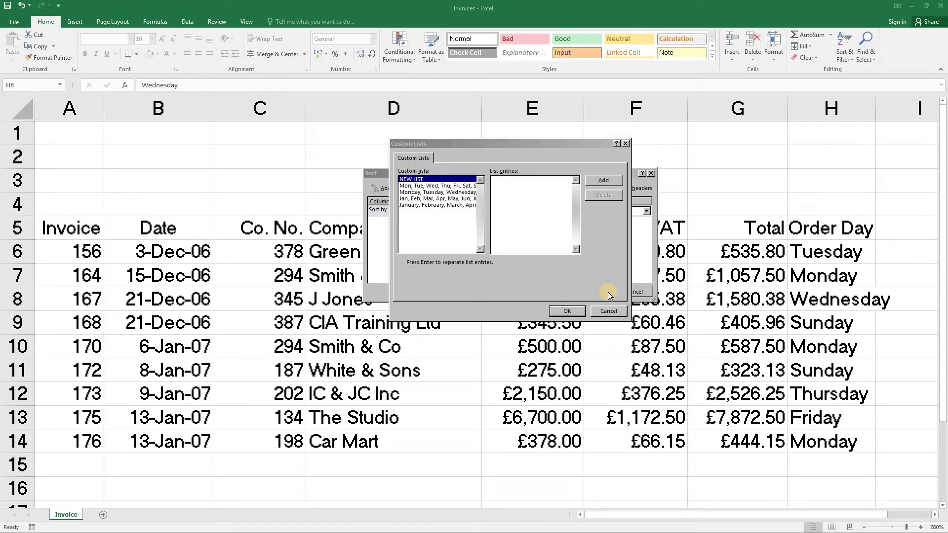
pyautogui.click(447, 192)
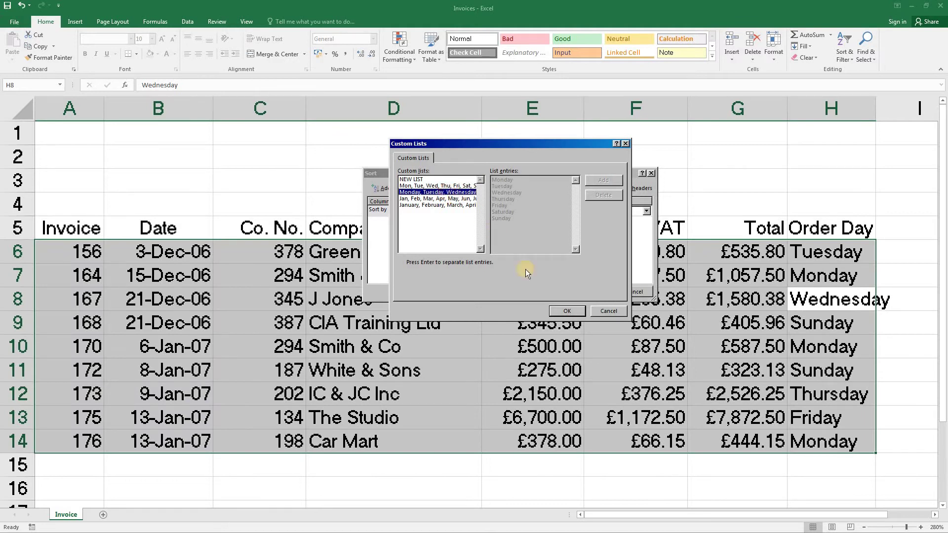
pyautogui.click(567, 311)
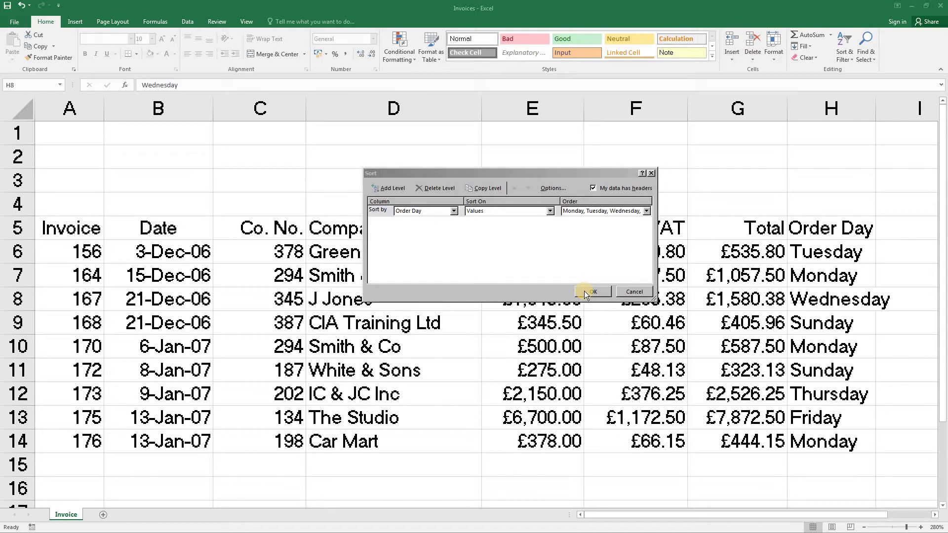
pyautogui.click(593, 292)
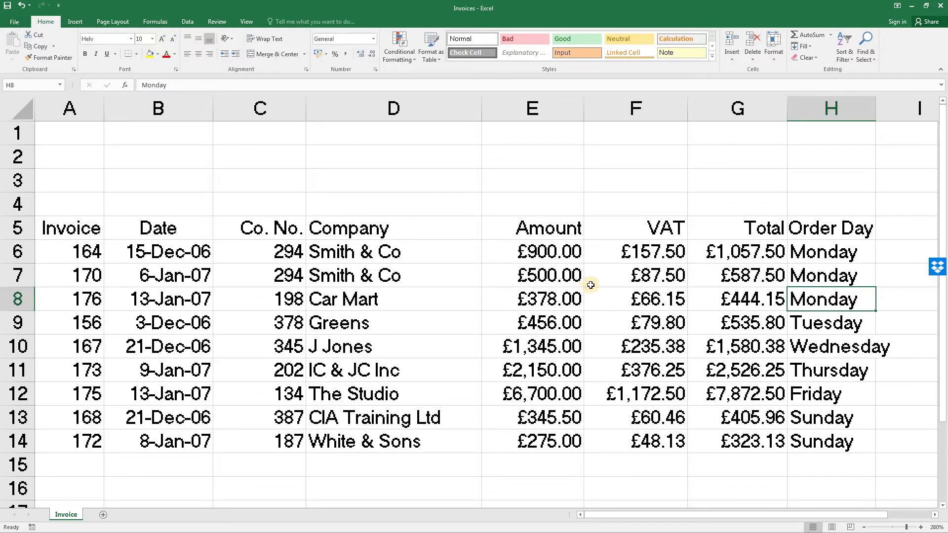
# - Close the Invoices workbook without saving the changes
pyautogui.click(13, 24)
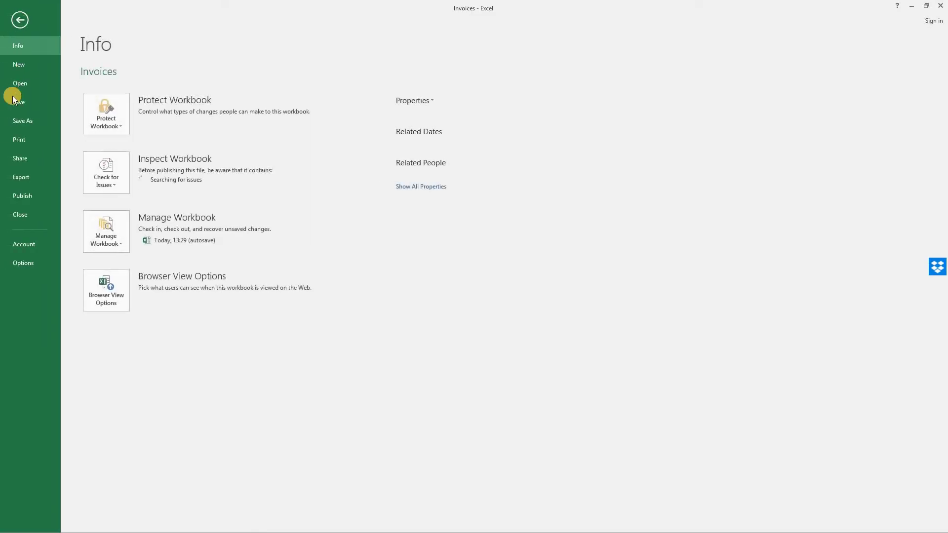
pyautogui.click(13, 96)
pyautogui.click(14, 23)
pyautogui.click(28, 218)
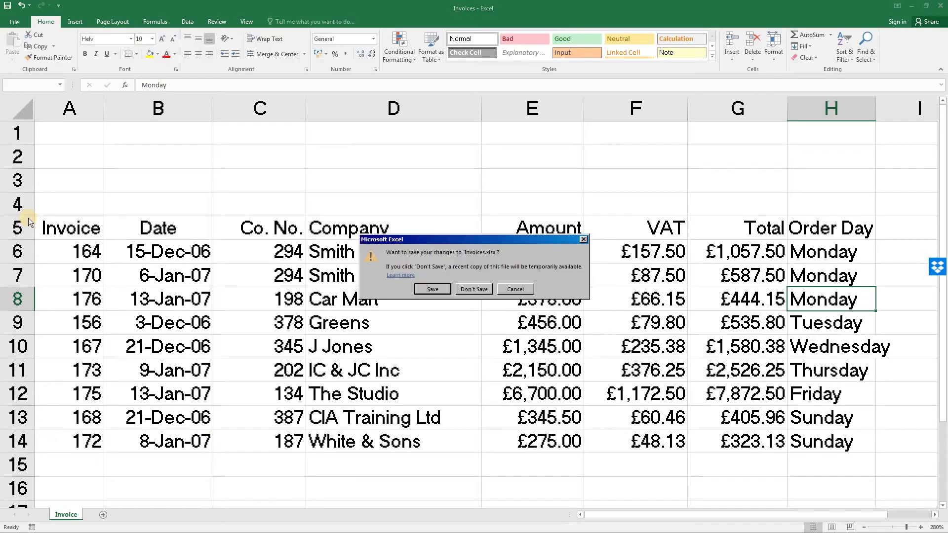
pyautogui.click(473, 289)
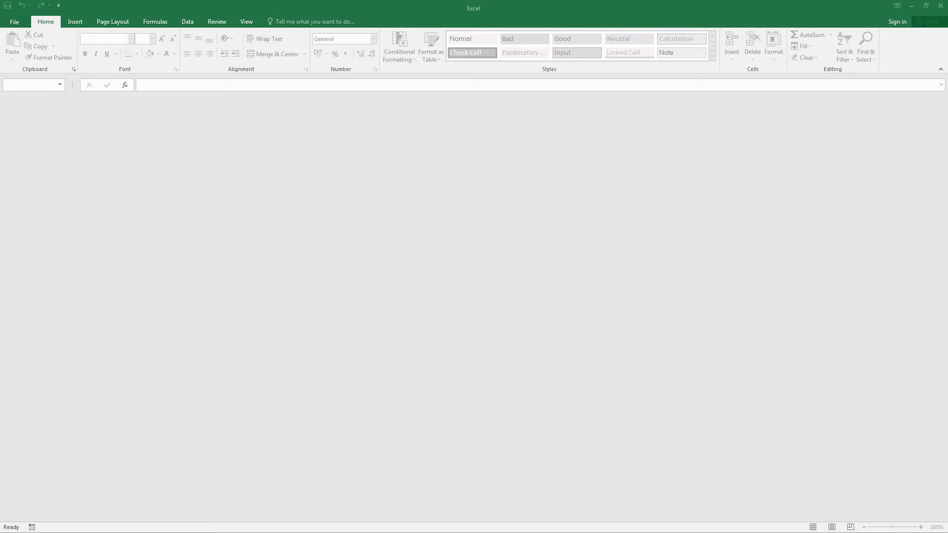
# - Create a new blank workbook
pyautogui.click(15, 23)
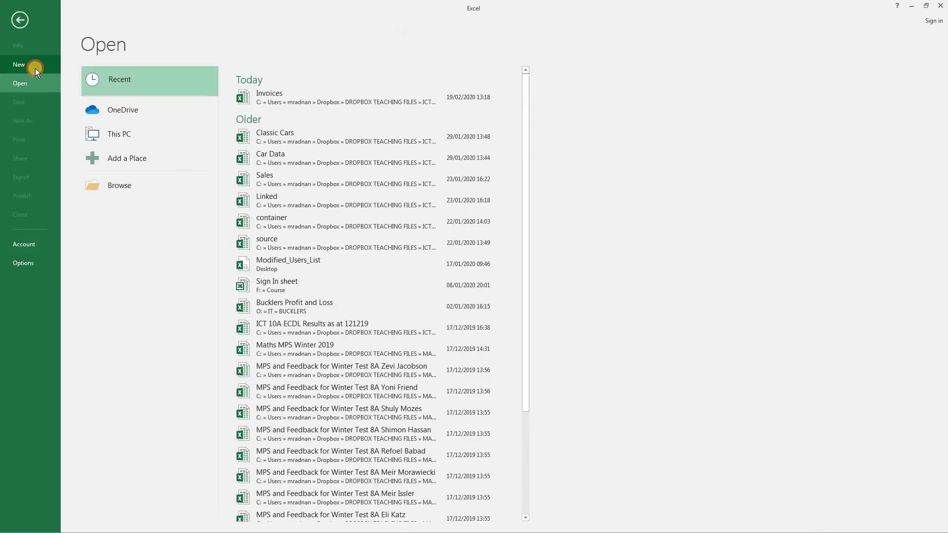
pyautogui.click(35, 68)
pyautogui.click(133, 183)
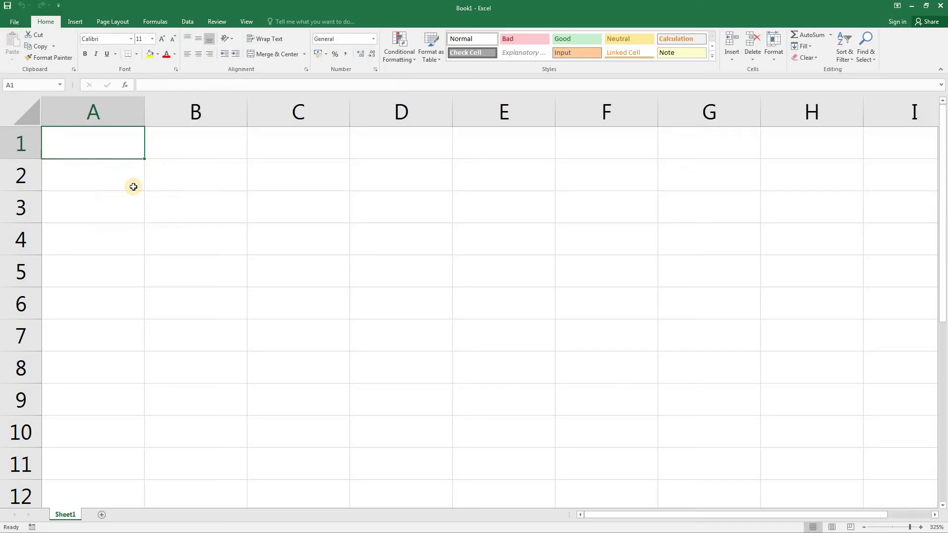
# - Enter the column headings Name in A1 and Status in B1
pyautogui.click(77, 144)
pyautogui.write('Name')
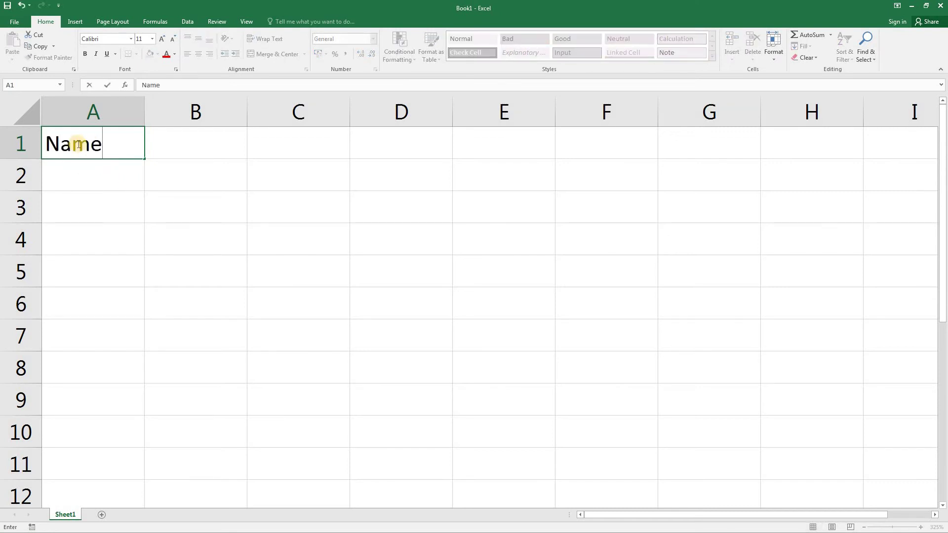
pyautogui.click(180, 149)
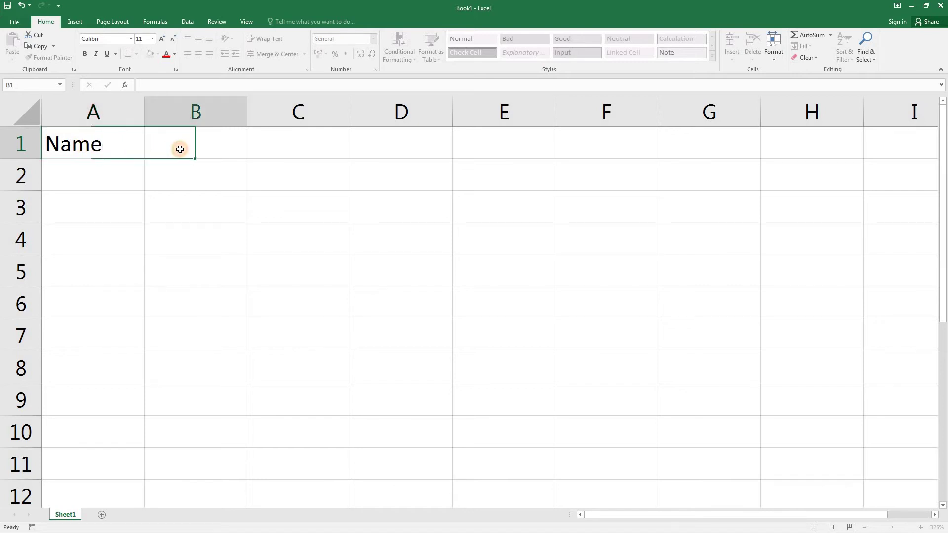
pyautogui.write('S')
pyautogui.press('BackSpace')
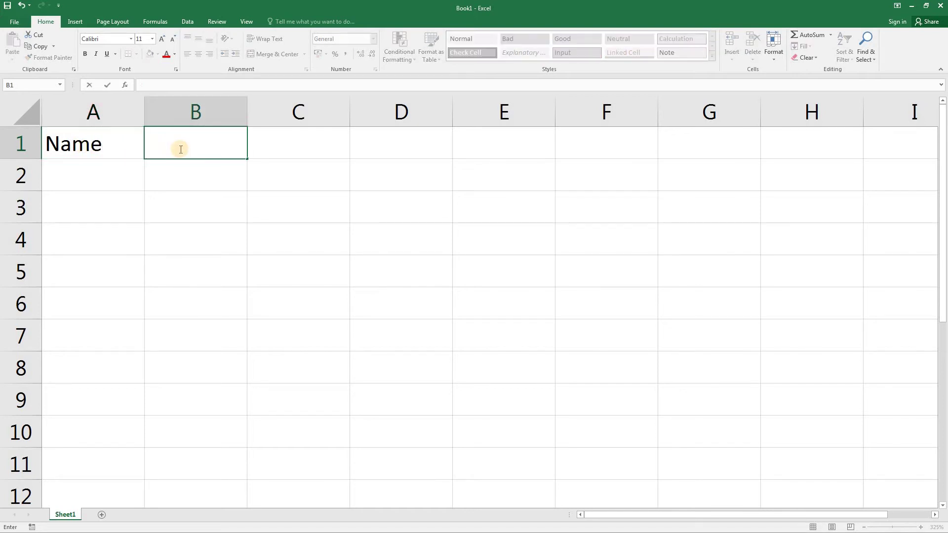
pyautogui.write('Status')
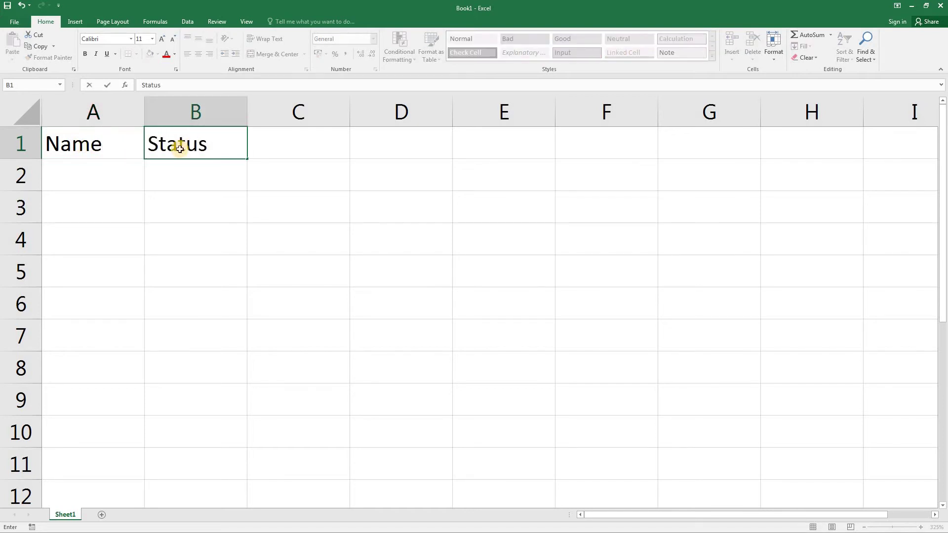
# - Enter the nine staff names in A2:A10 and the status Production in B2, B4, B6 and B7
pyautogui.click(110, 178)
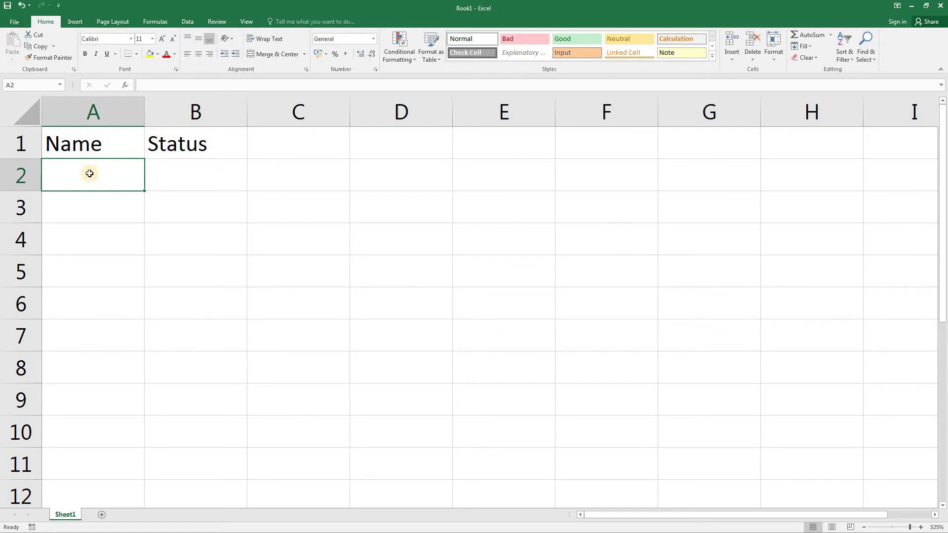
pyautogui.doubleClick(89, 174)
pyautogui.write('Smith J')
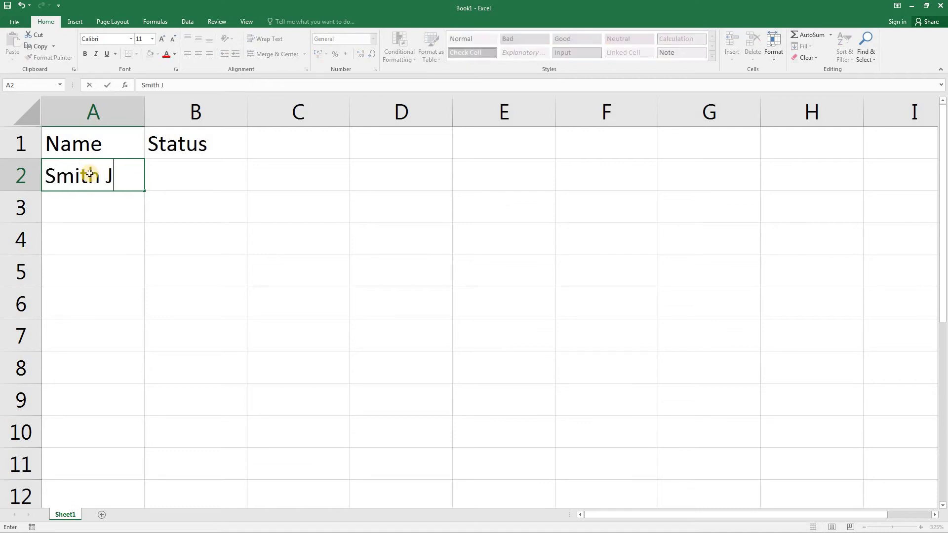
pyautogui.press('Return')
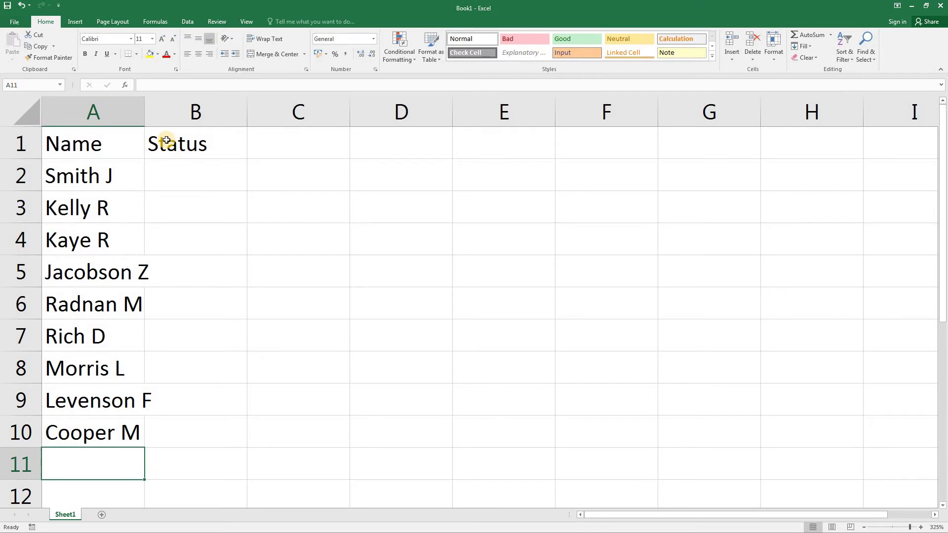
pyautogui.click(177, 174)
pyautogui.write('Production')
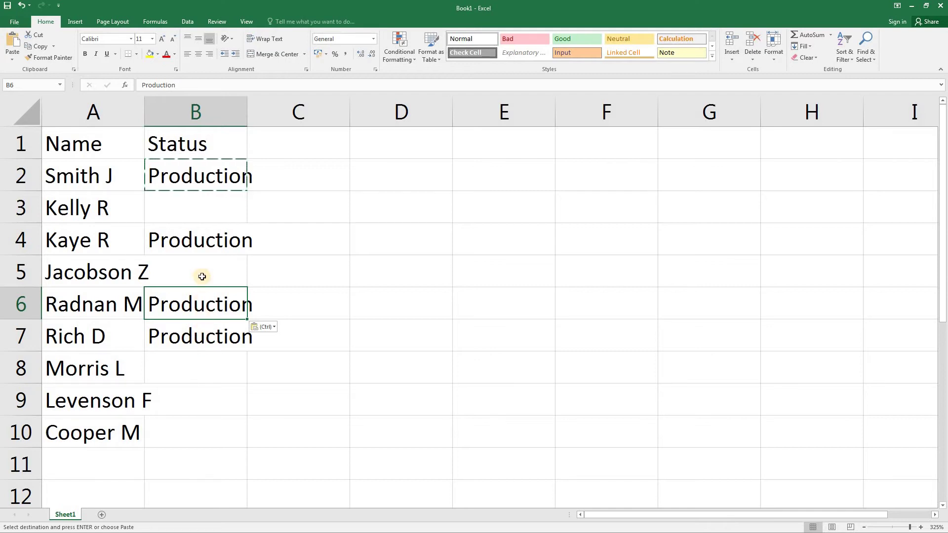
# - Enter the status Supervisor in B3 and copy it to B10
pyautogui.click(179, 213)
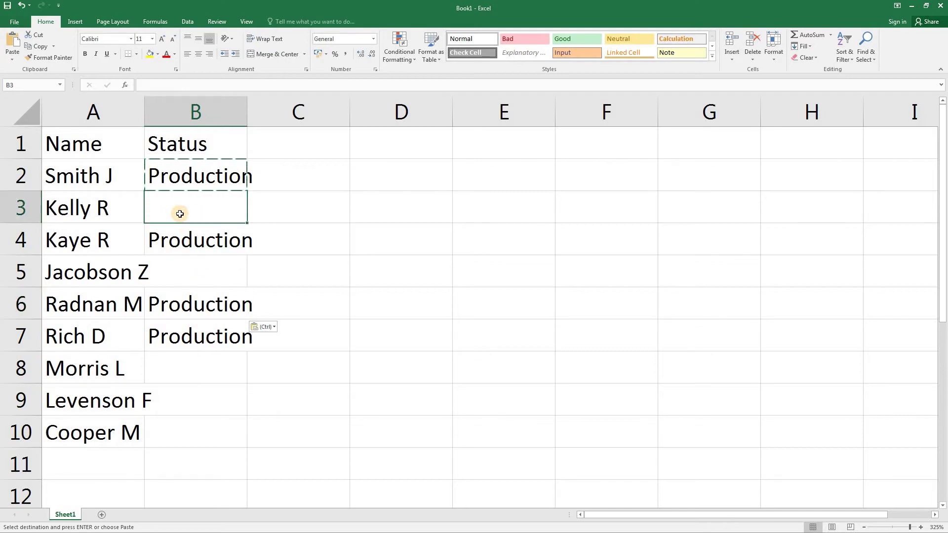
pyautogui.write('Supervi')
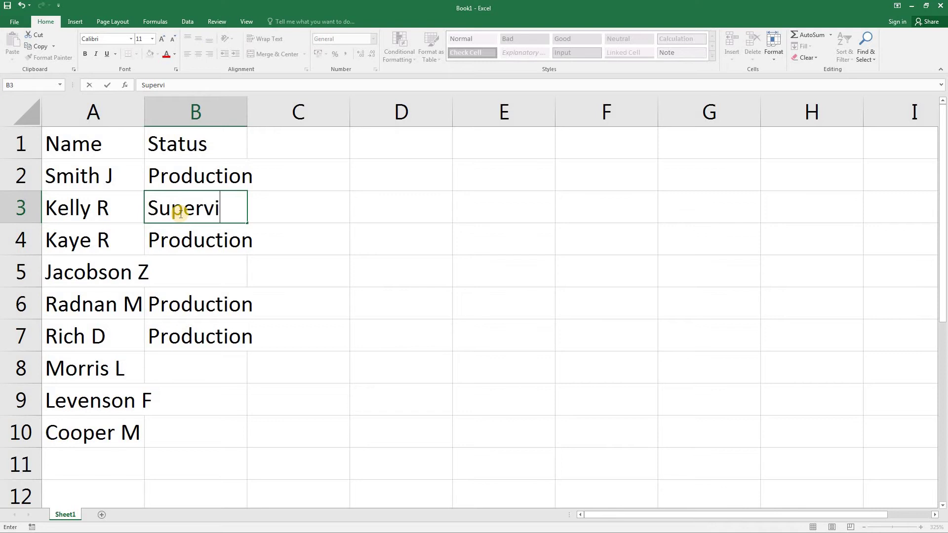
pyautogui.write('sor')
pyautogui.hotkey('ctrl', 'Return')
pyautogui.hotkey('ctrl', 'c')
pyautogui.press('Down')
pyautogui.press('Down')
pyautogui.press('Down')
pyautogui.press('Down')
pyautogui.press('Down')
pyautogui.press('Down')
pyautogui.press('Down')
pyautogui.hotkey('ctrl', 'v')
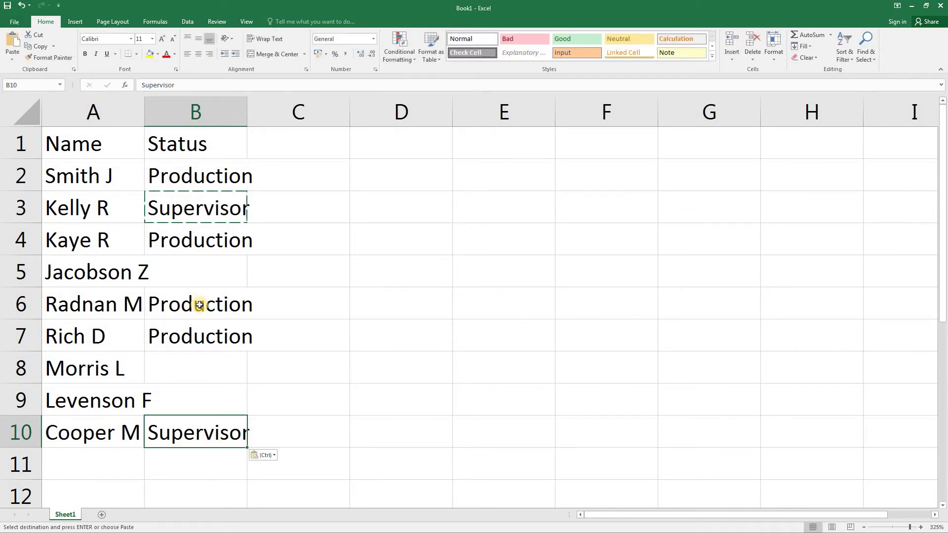
# - Enter the status Administration in B8, copy it to B9, and enter Director in B5
pyautogui.click(185, 372)
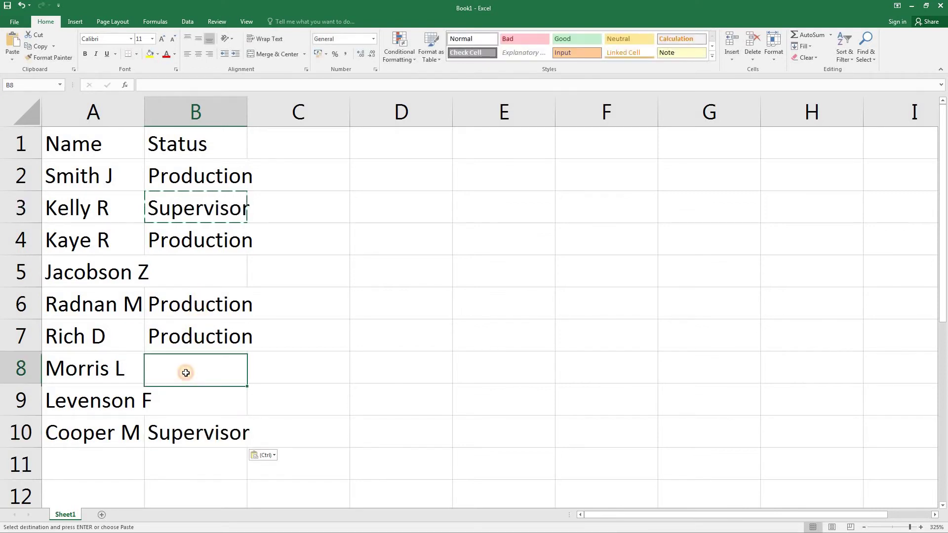
pyautogui.press('Escape')
pyautogui.write('Administration')
pyautogui.hotkey('ctrl', 'Return')
pyautogui.hotkey('ctrl', 'c')
pyautogui.press('Down')
pyautogui.hotkey('ctrl', 'v')
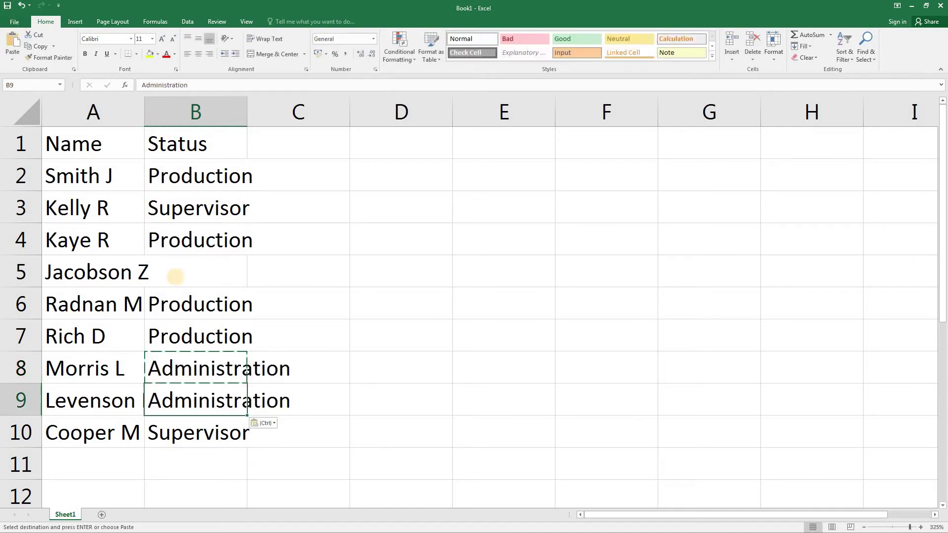
pyautogui.click(176, 277)
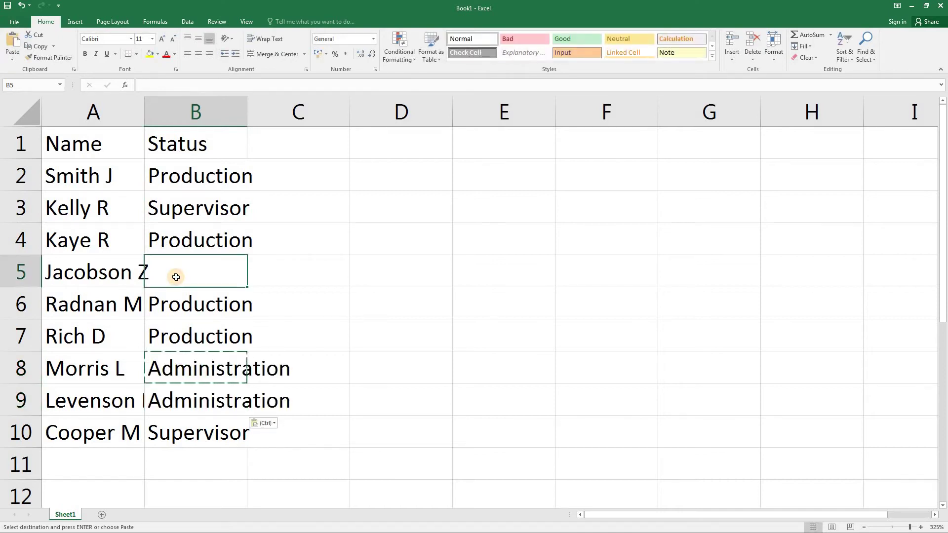
pyautogui.write('Director')
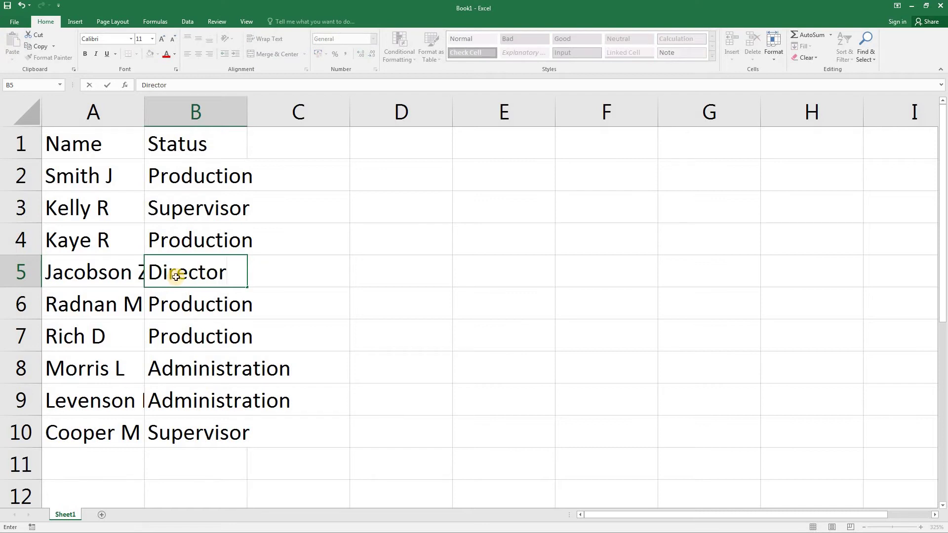
# - Fit the widths of columns A and B to their contents
pyautogui.press('Return')
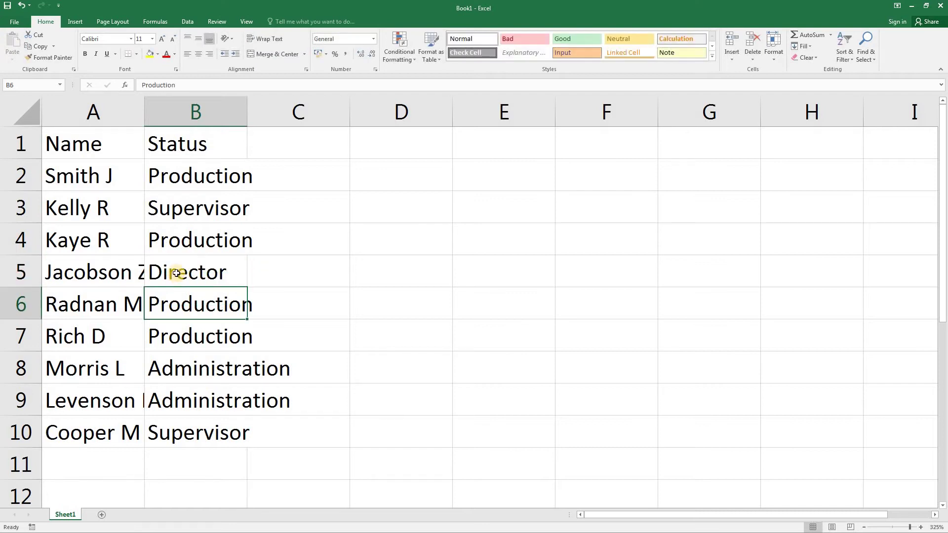
pyautogui.doubleClick(143, 110)
pyautogui.doubleClick(265, 109)
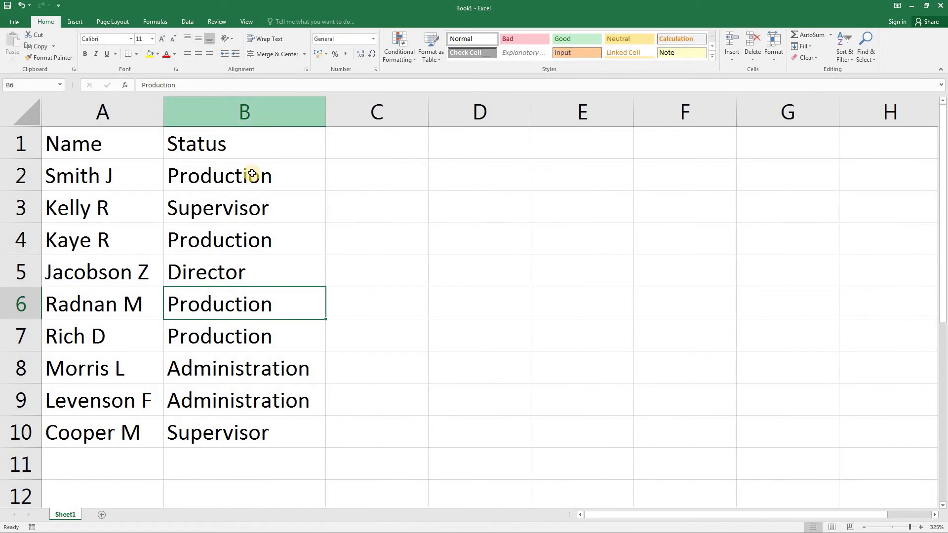
# - Open a custom sort for the staff table and specify that the data has headers
pyautogui.click(223, 212)
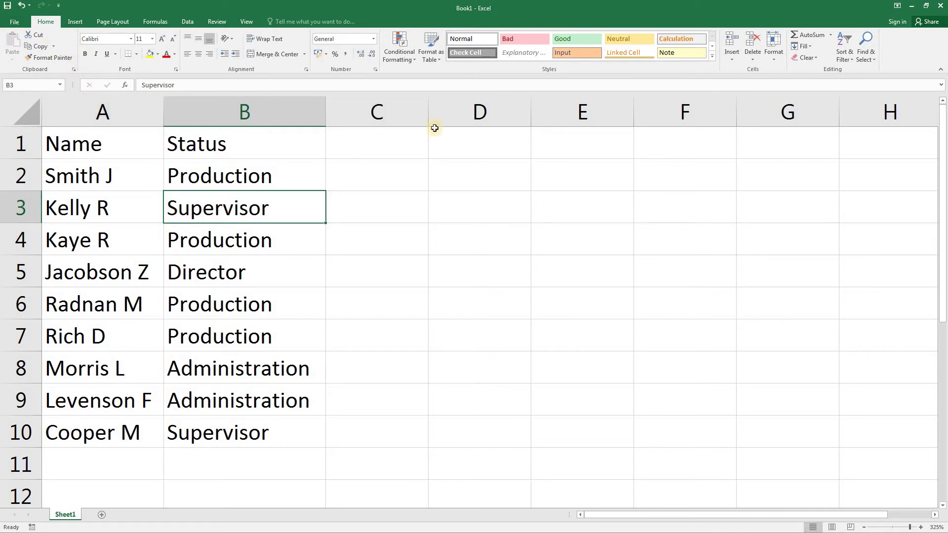
pyautogui.click(845, 56)
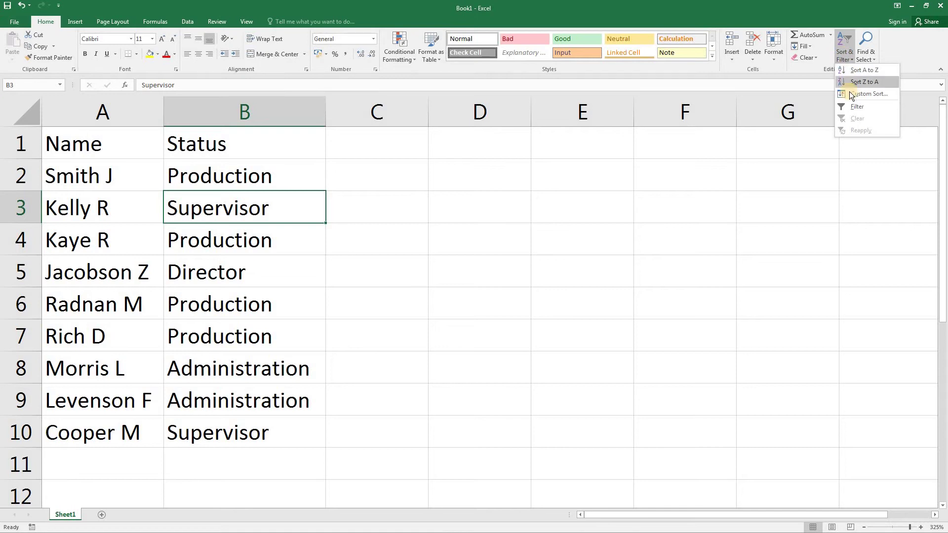
pyautogui.click(850, 95)
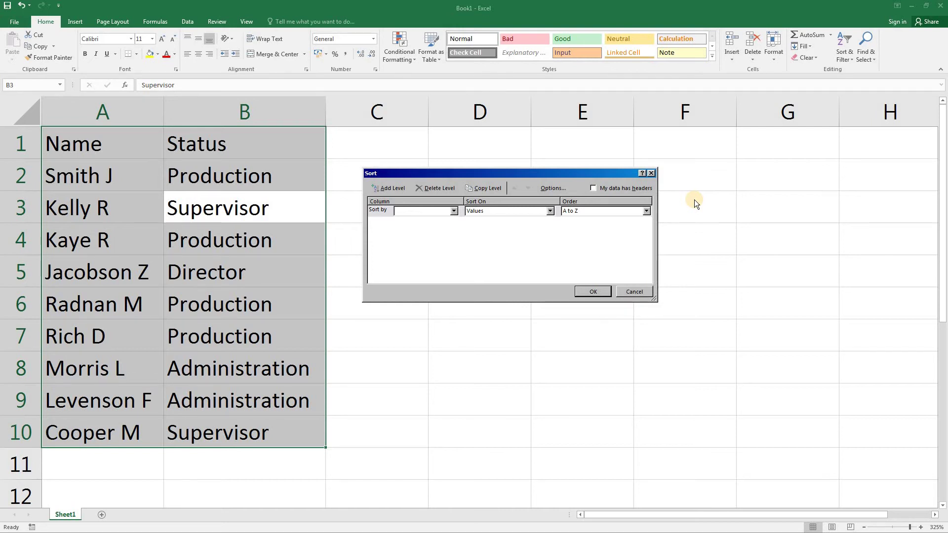
pyautogui.click(593, 188)
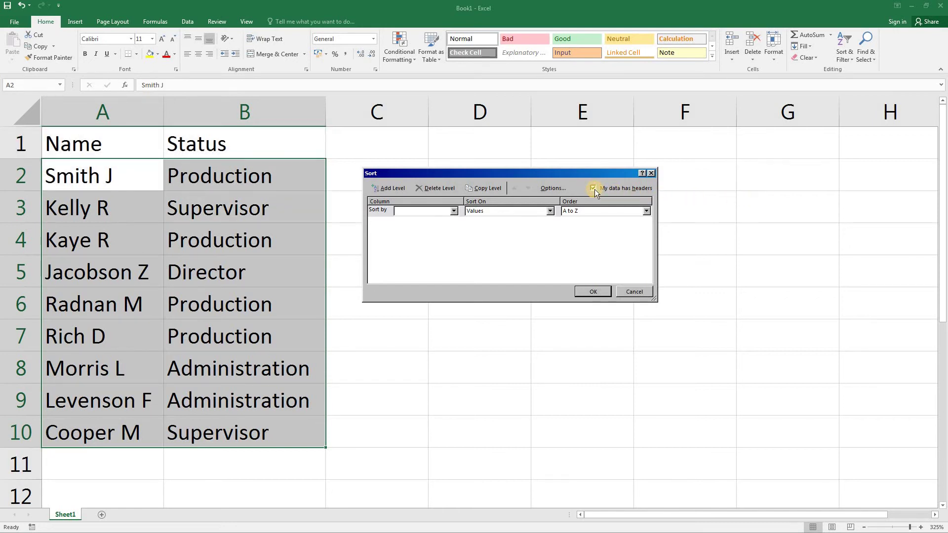
# - Create a custom list for the sort order with the entries Director, Manager, Supervisor, Administration, Production
pyautogui.click(647, 210)
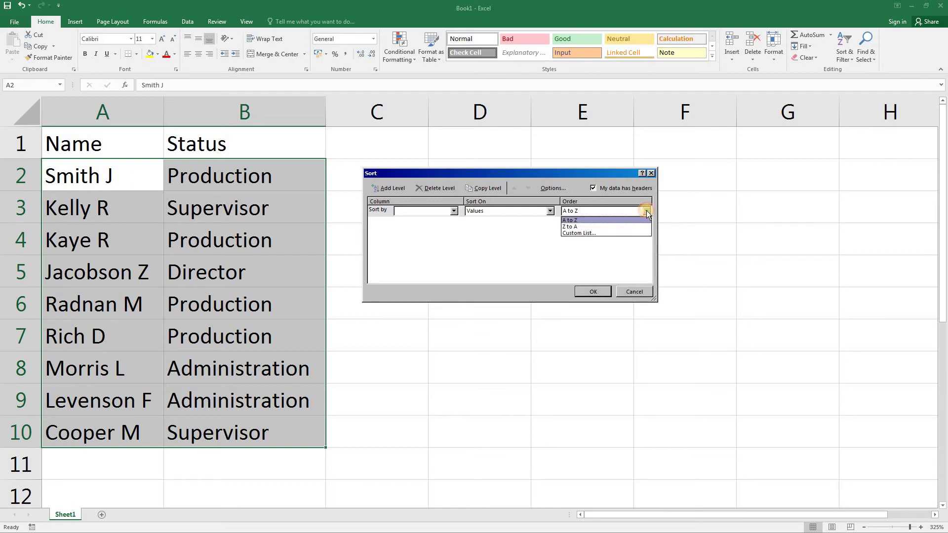
pyautogui.click(621, 233)
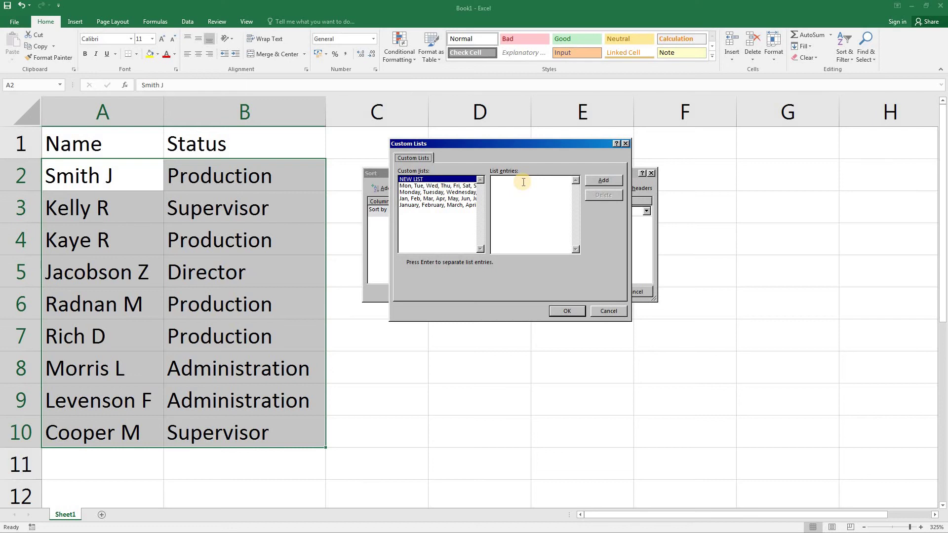
pyautogui.click(505, 184)
pyautogui.write('Director')
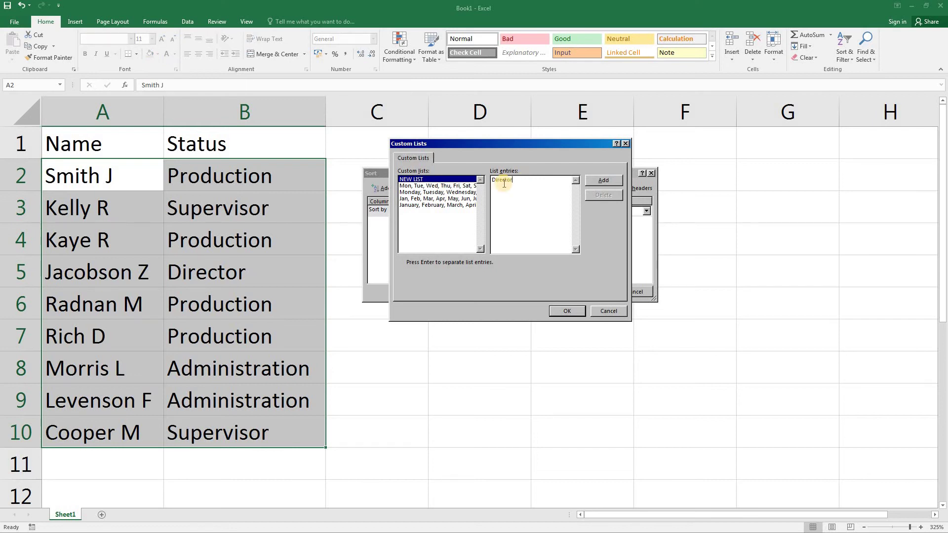
pyautogui.press('Return')
pyautogui.write('Manager ')
pyautogui.write('Supervis')
pyautogui.write('or ')
pyautogui.write('Administrat')
pyautogui.write('ion ')
pyautogui.write('Production')
pyautogui.click(591, 182)
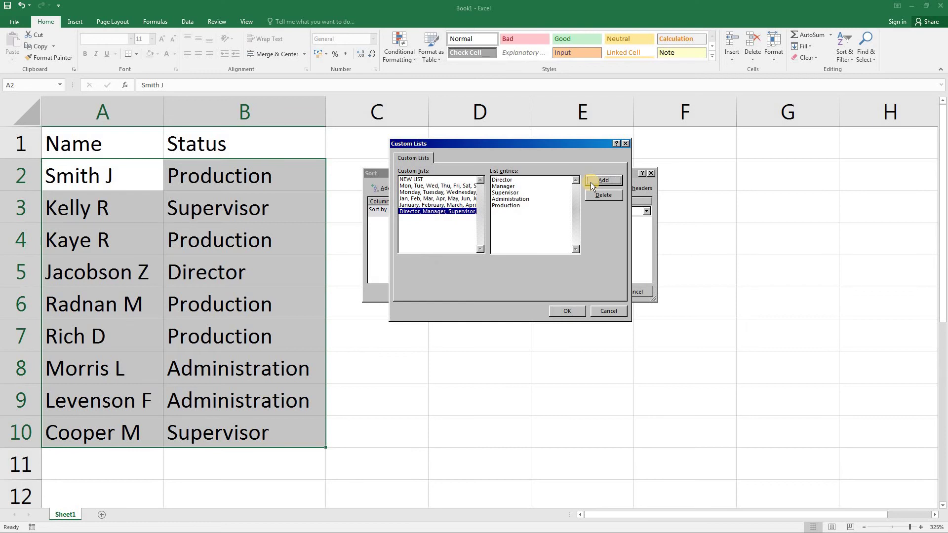
pyautogui.click(566, 311)
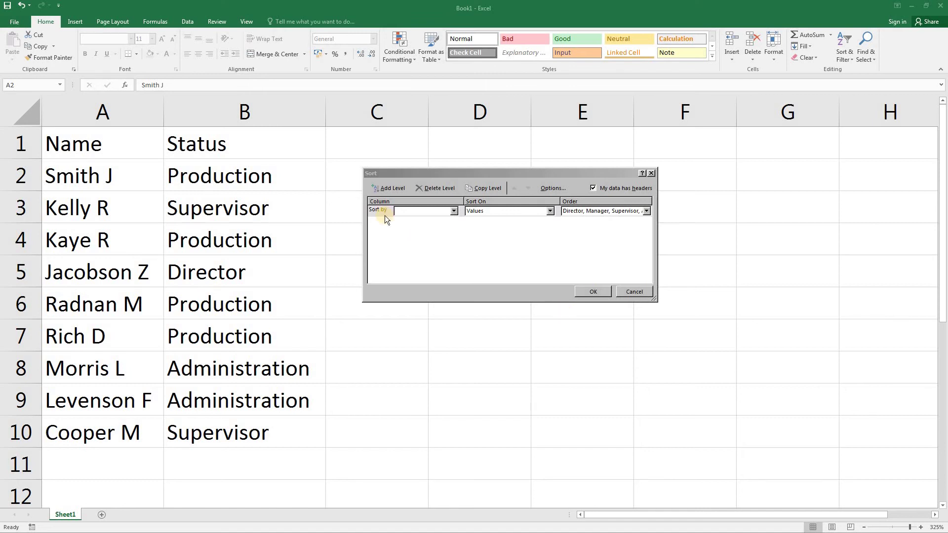
# - Sort the table by Status values in the custom order Director, Manager, Supervisor, Administration, Production
pyautogui.click(454, 211)
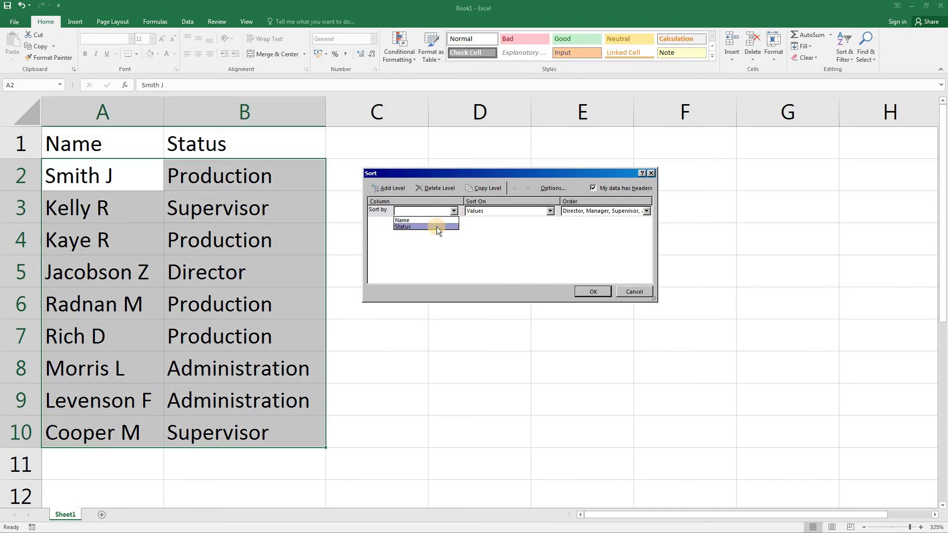
pyautogui.click(437, 227)
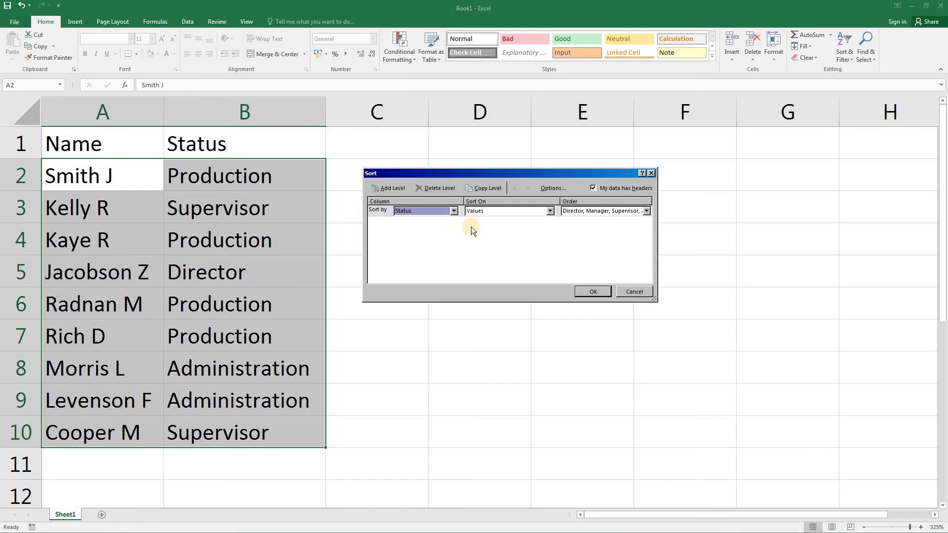
pyautogui.click(646, 211)
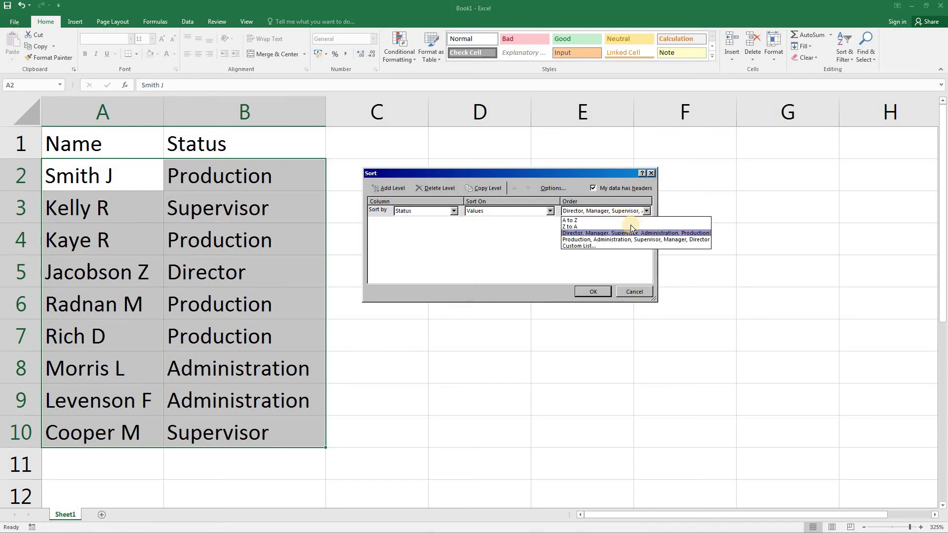
pyautogui.click(609, 246)
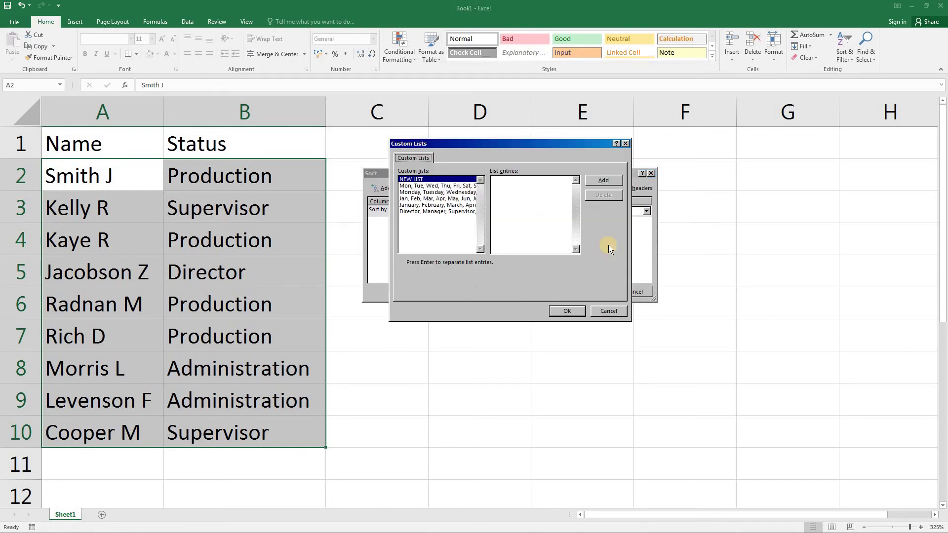
pyautogui.click(439, 215)
pyautogui.click(435, 213)
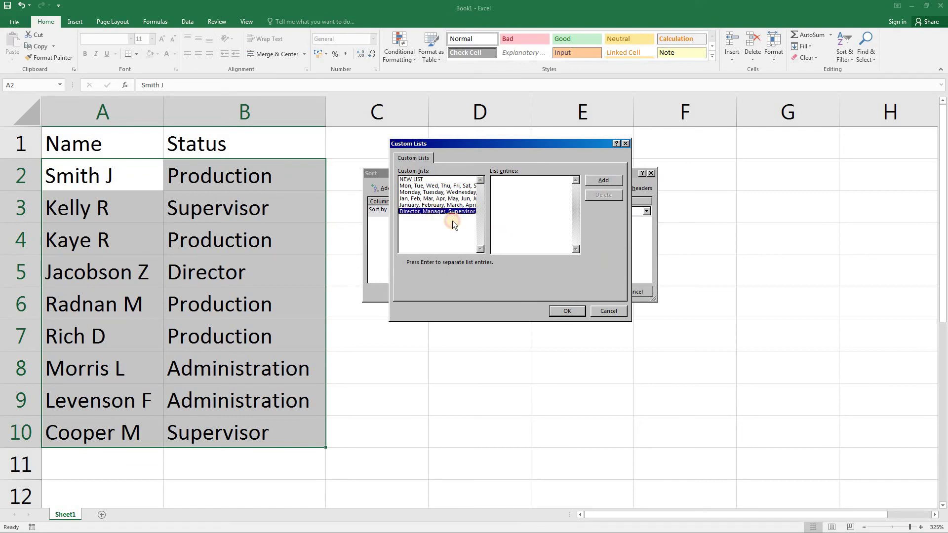
pyautogui.click(568, 310)
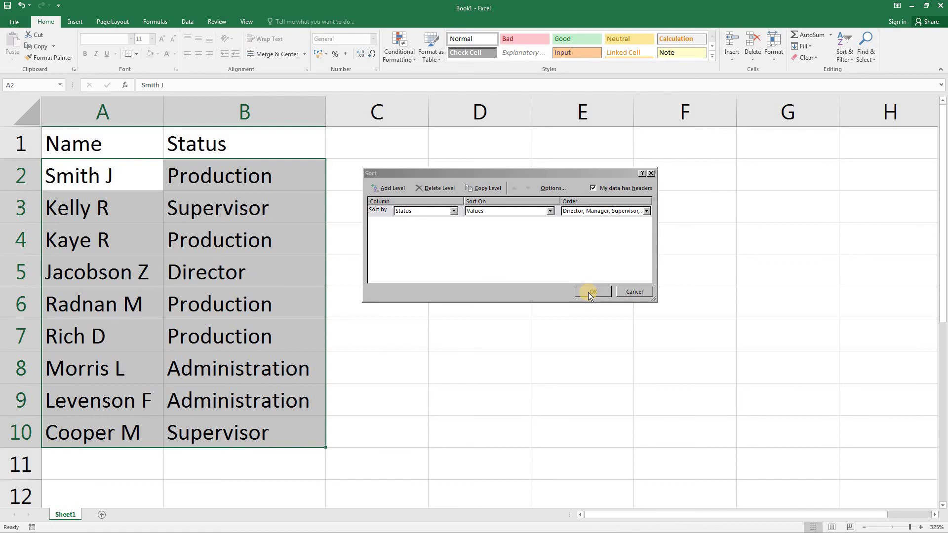
pyautogui.click(589, 292)
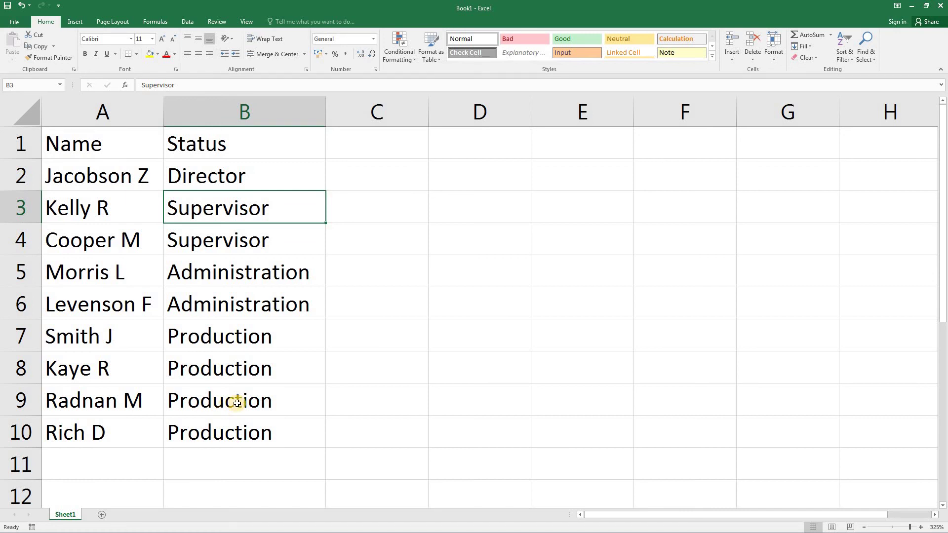
# - Permanently delete the custom list starting with Director, Manager, Supervisor and close the sort settings without sorting again
pyautogui.click(849, 49)
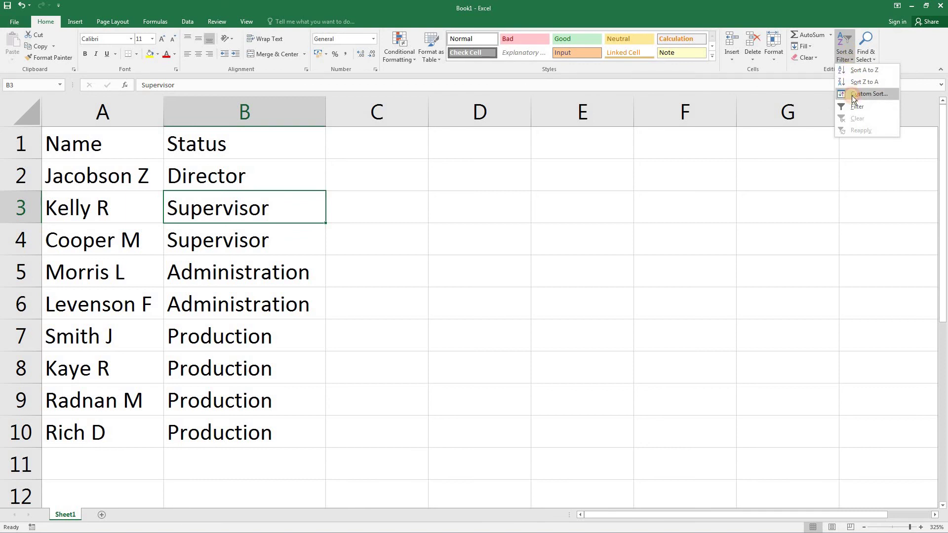
pyautogui.click(852, 94)
pyautogui.click(647, 211)
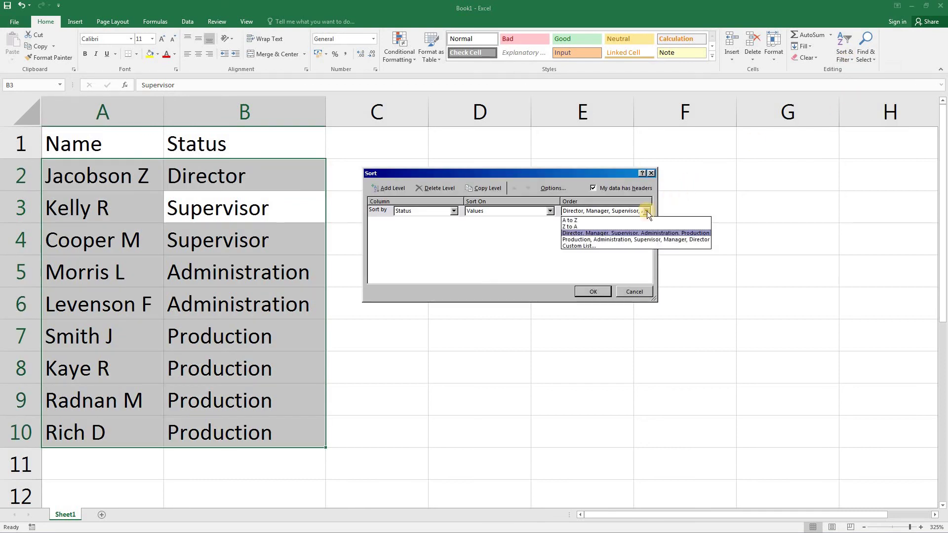
pyautogui.click(610, 247)
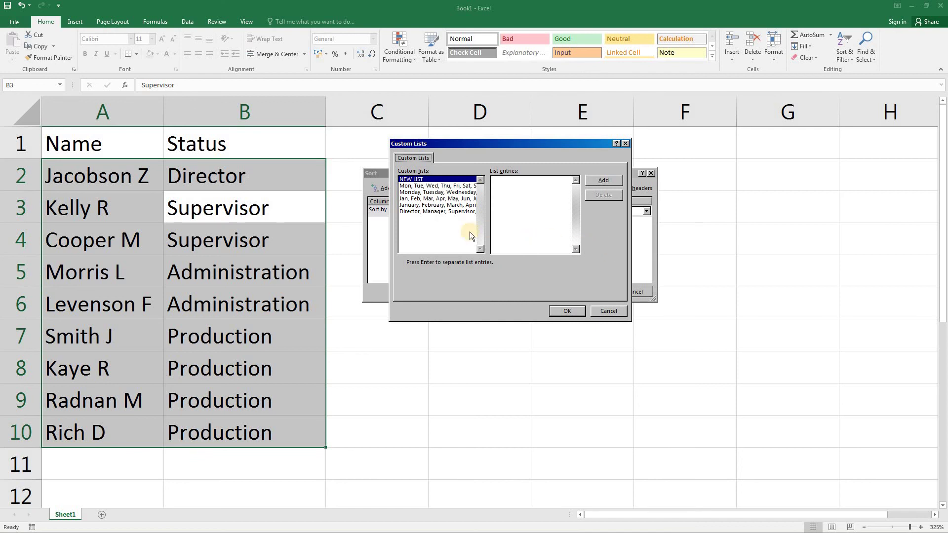
pyautogui.click(427, 212)
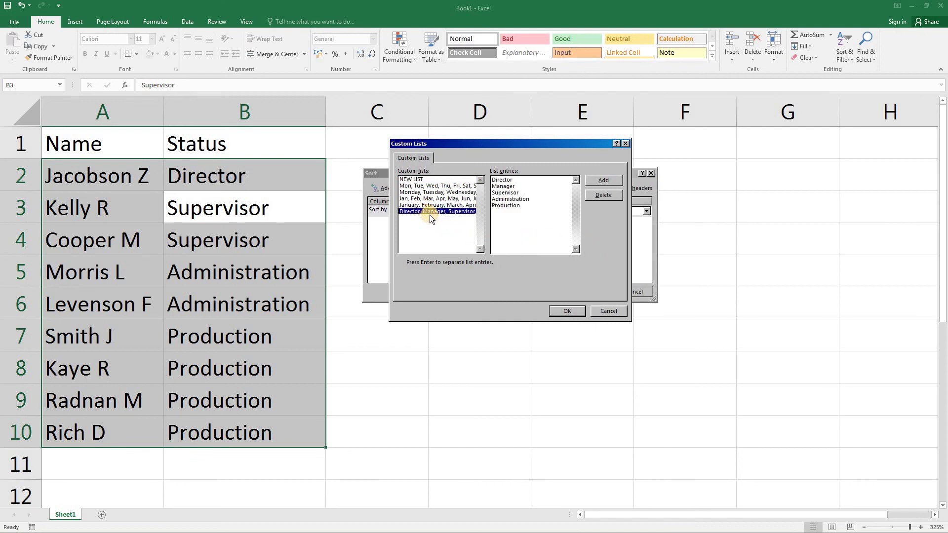
pyautogui.click(608, 194)
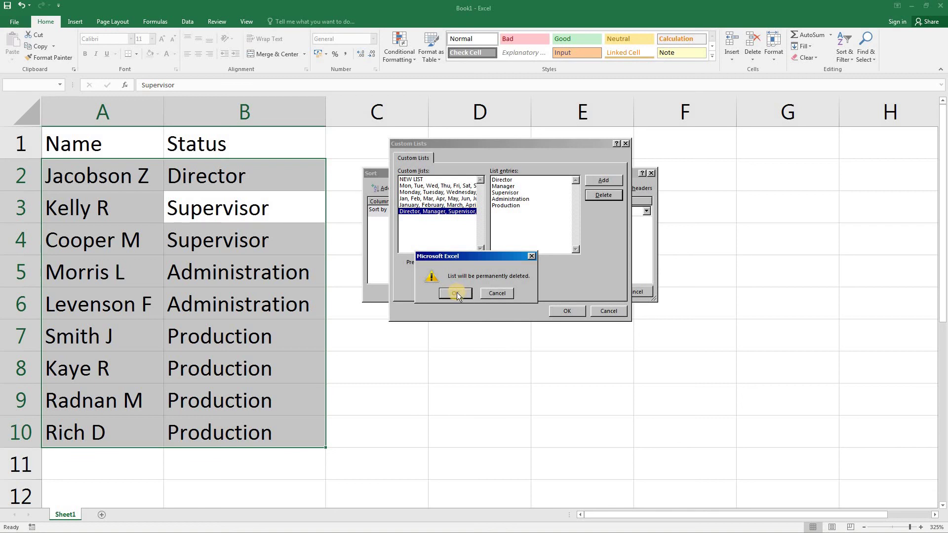
pyautogui.click(456, 293)
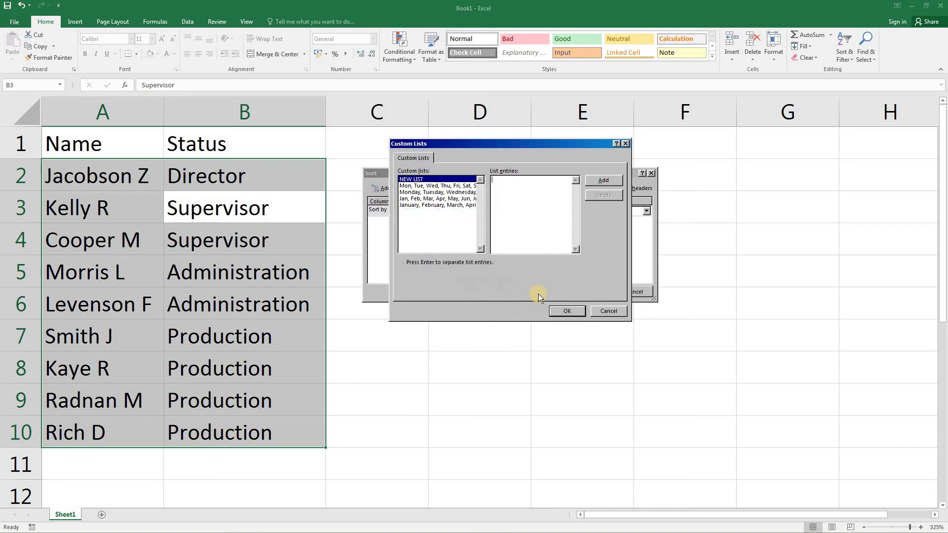
pyautogui.click(562, 312)
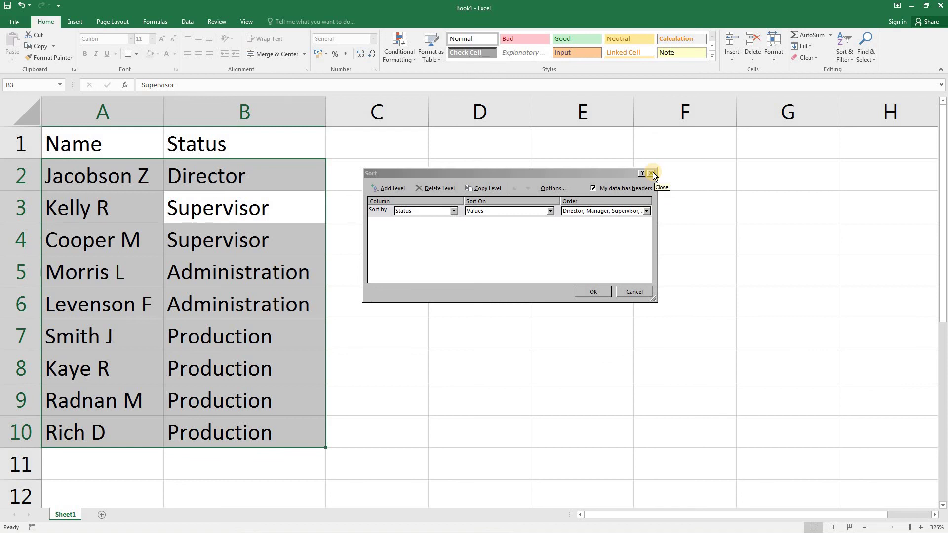
pyautogui.click(653, 173)
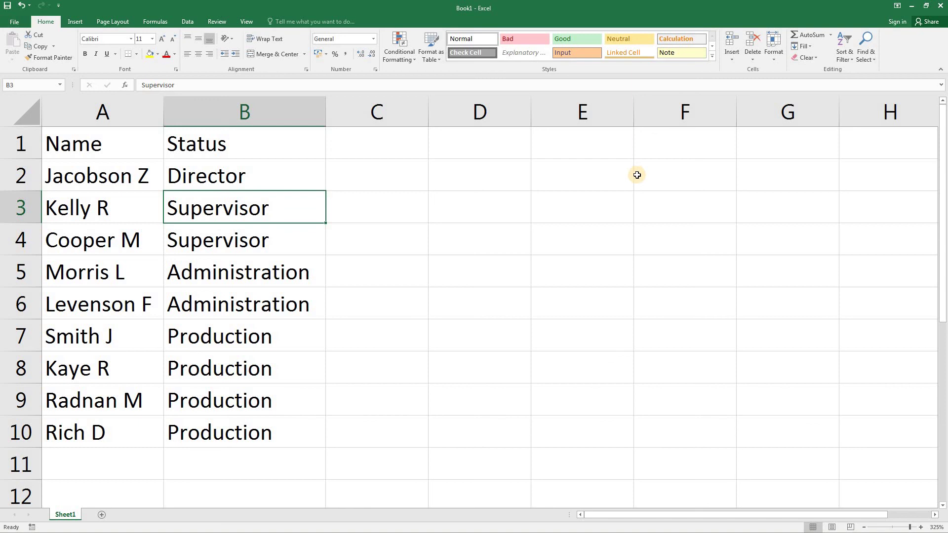
# - Close the Book1 workbook without saving its changes
pyautogui.click(14, 22)
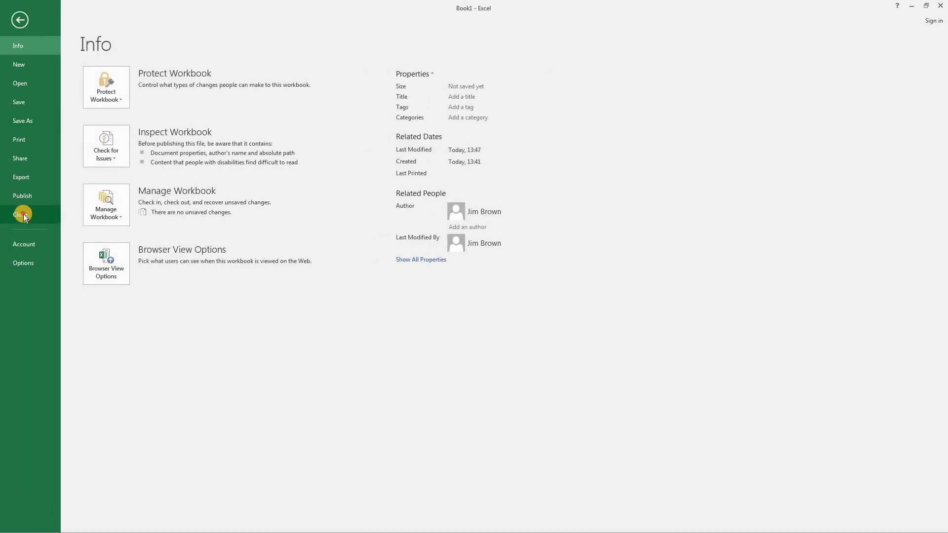
pyautogui.click(23, 214)
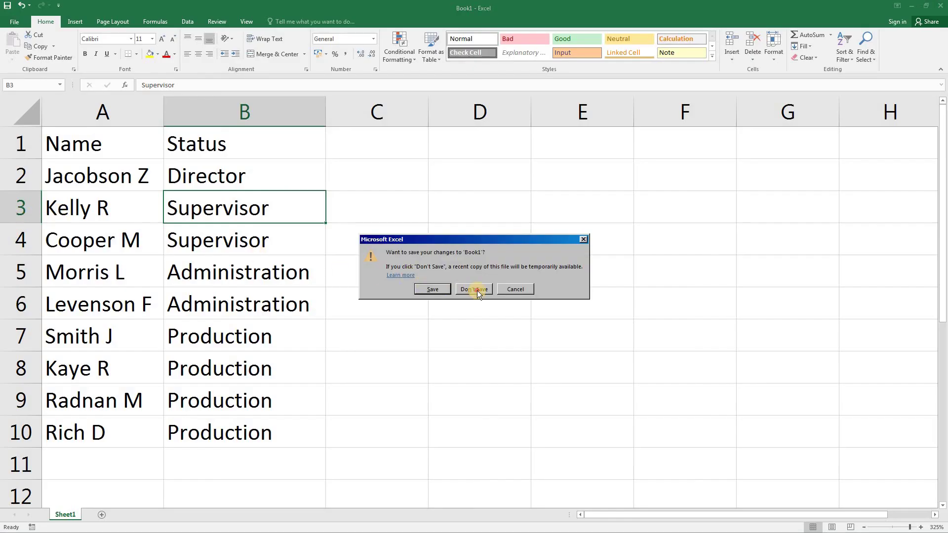
pyautogui.click(477, 290)
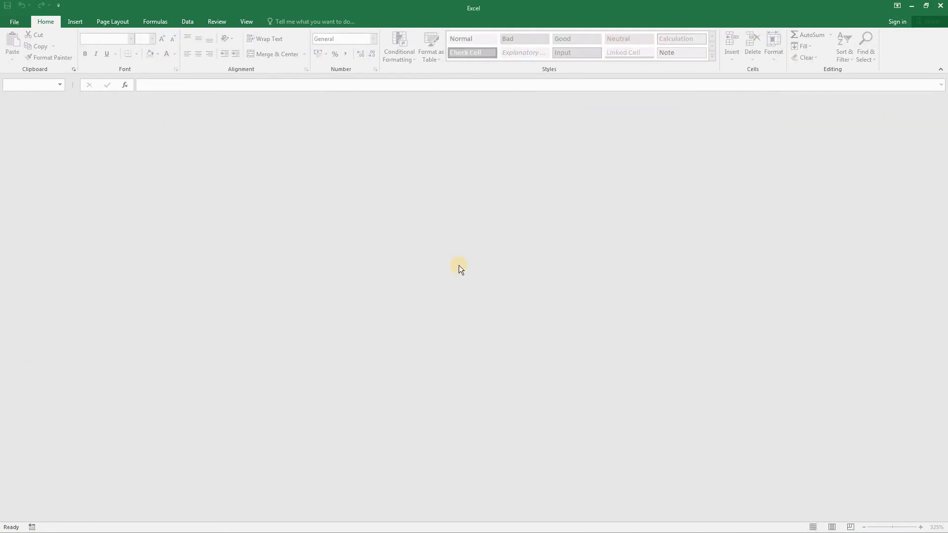